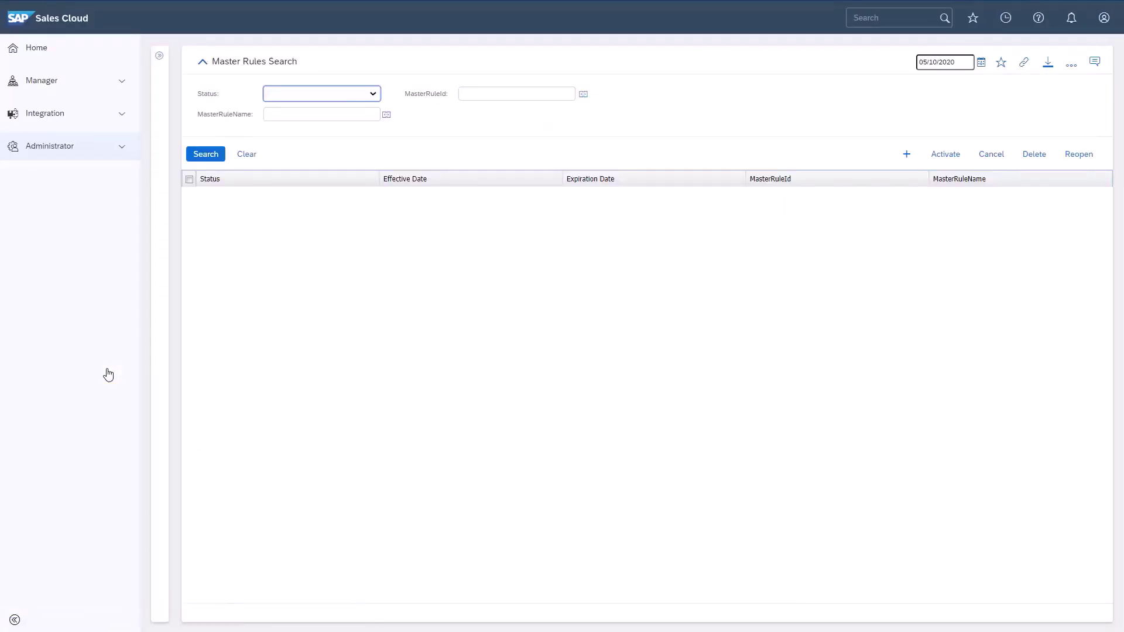
- Search for all master rules and open the EvMasterRule test for LookupProducer2
click(205, 157)
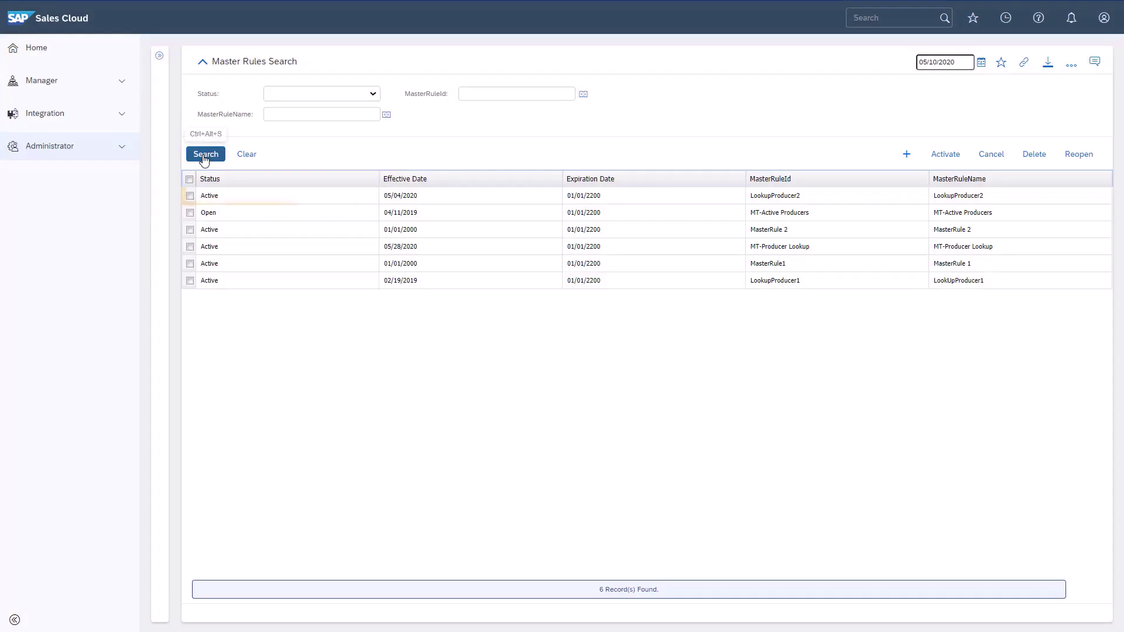
click(807, 201)
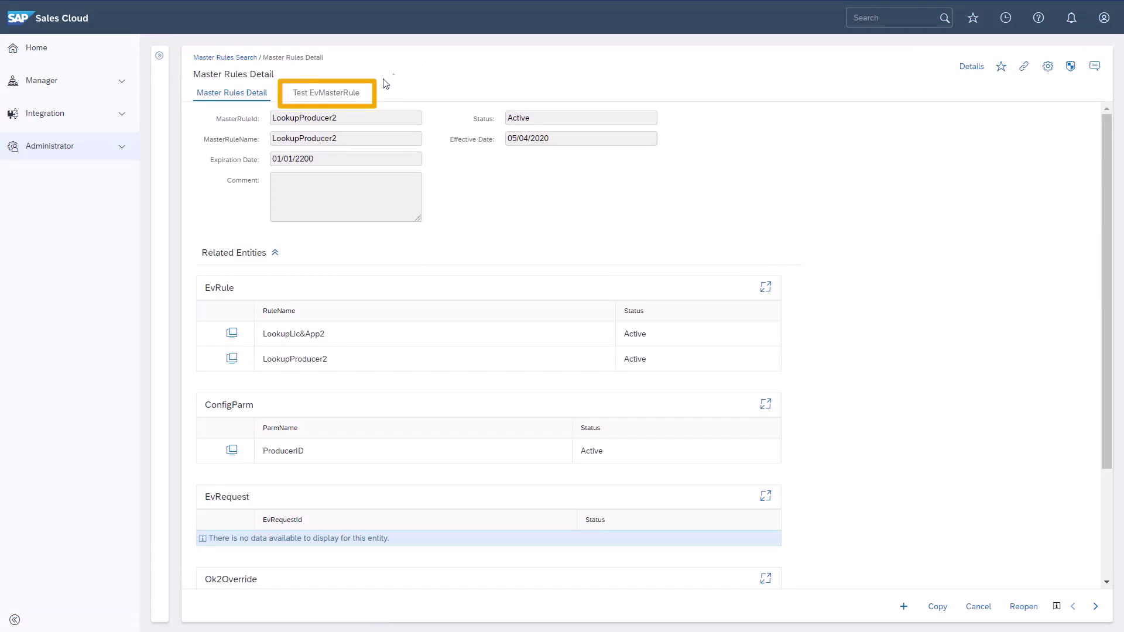
click(352, 96)
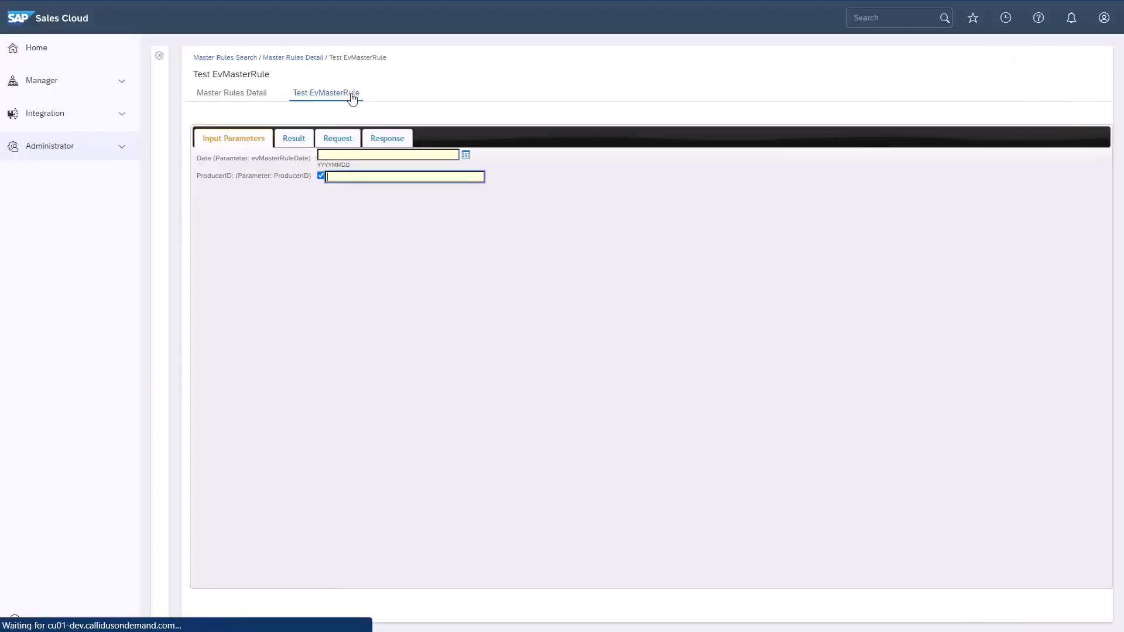
- Execute the master rule test with date 20200610 and ProducerID TestP100
click(453, 167)
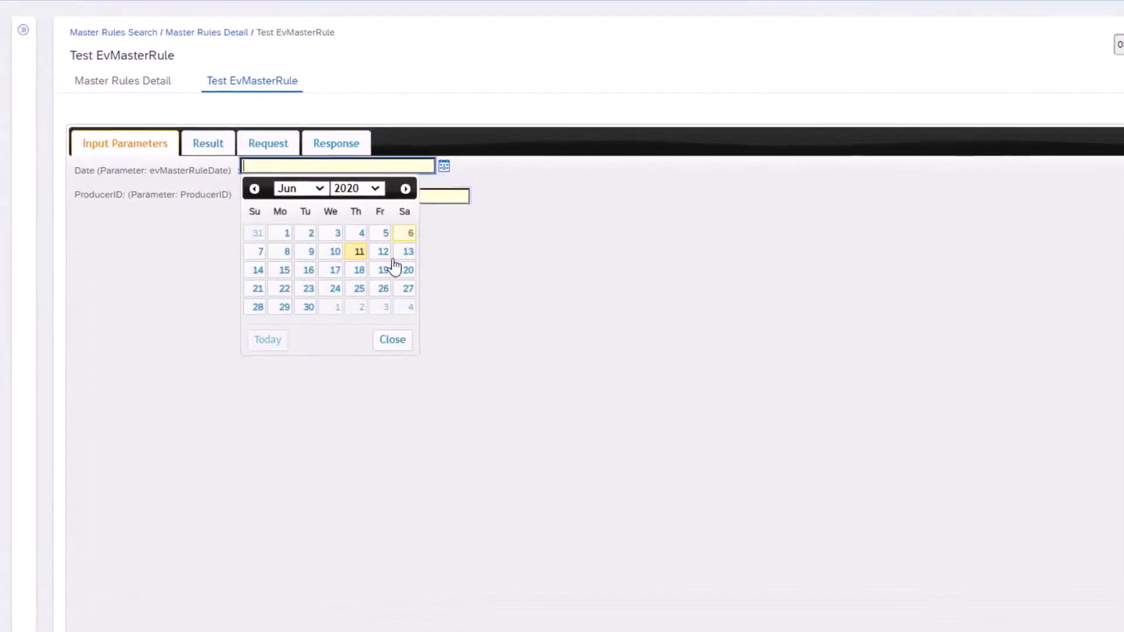
click(355, 244)
click(306, 208)
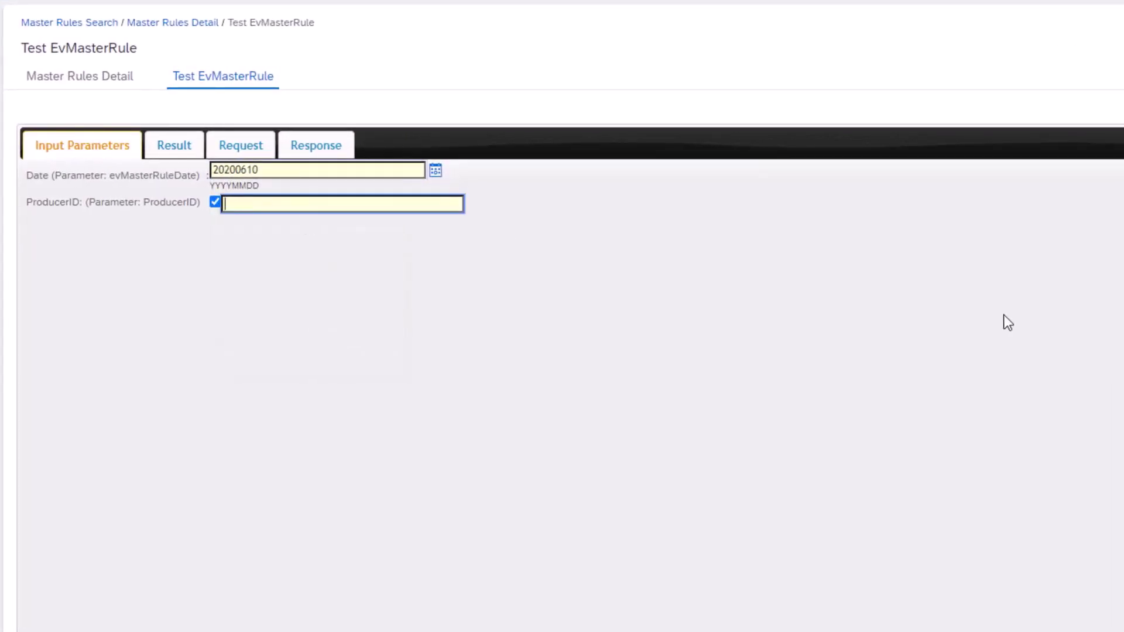
text(TestP100)
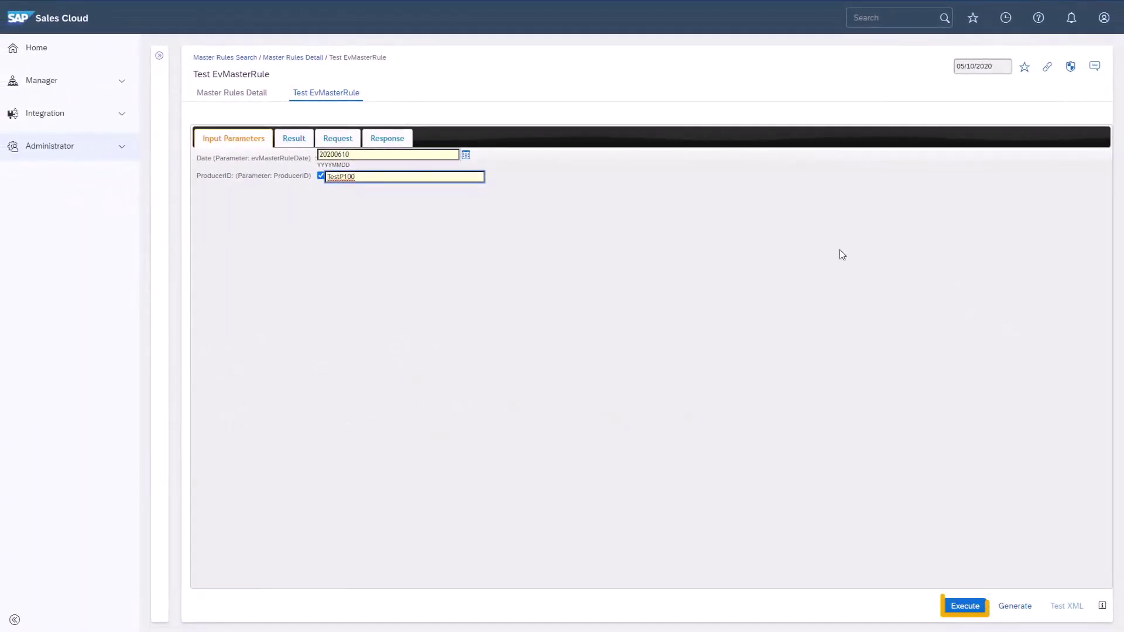
click(963, 606)
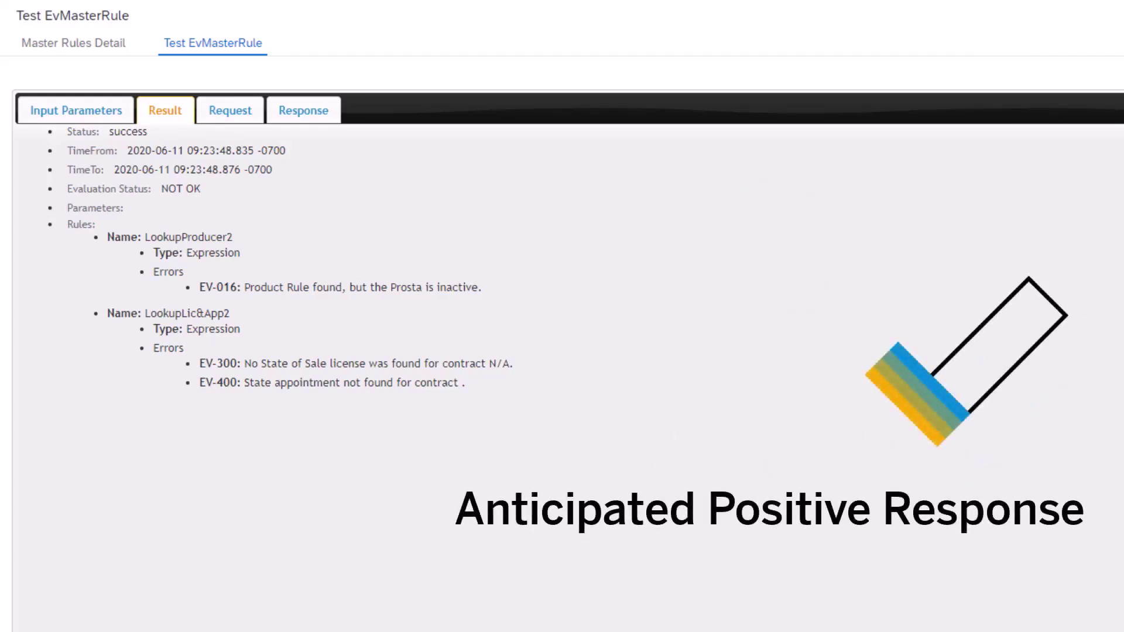
- Change the ProducerID input parameter to New1234 and execute the master rule test again
click(92, 116)
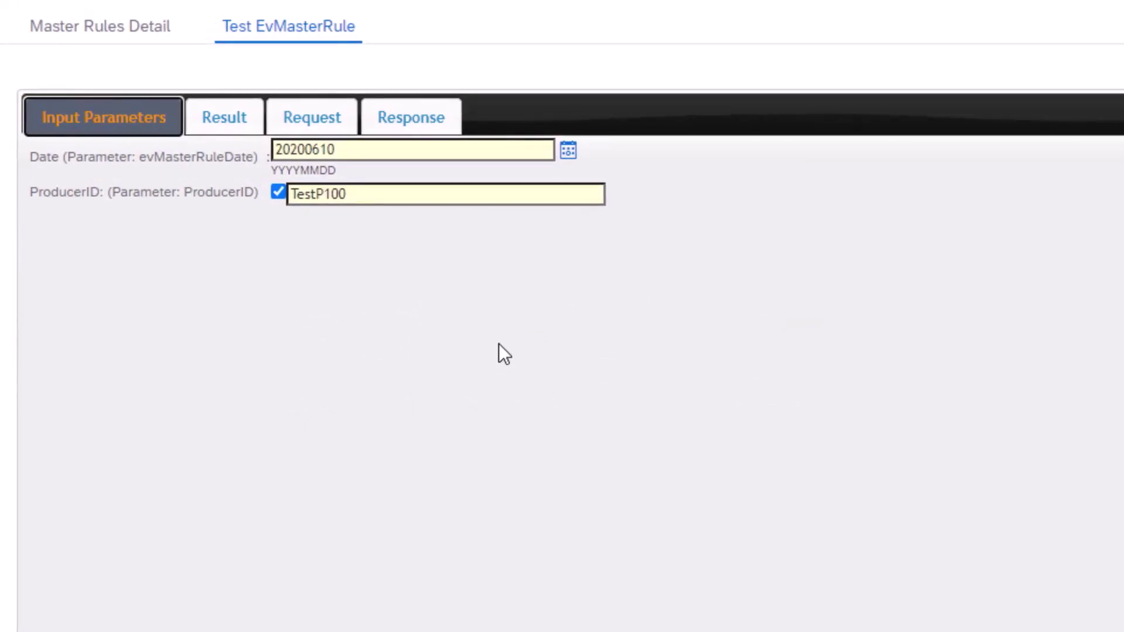
click(352, 196)
drag(351, 196, 273, 206)
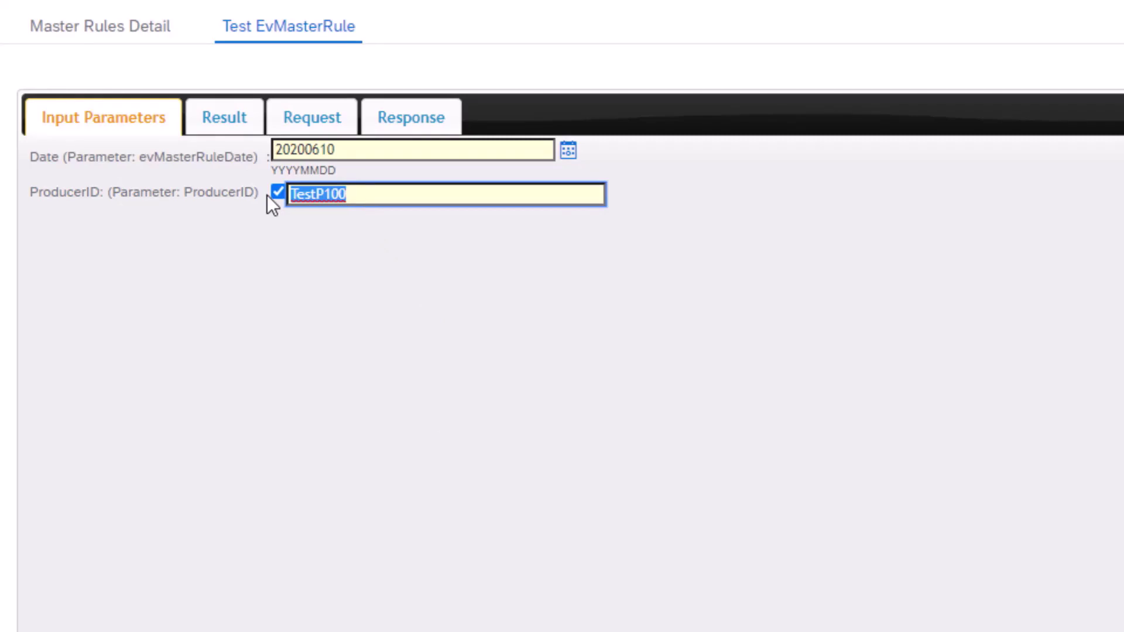
text(New1)
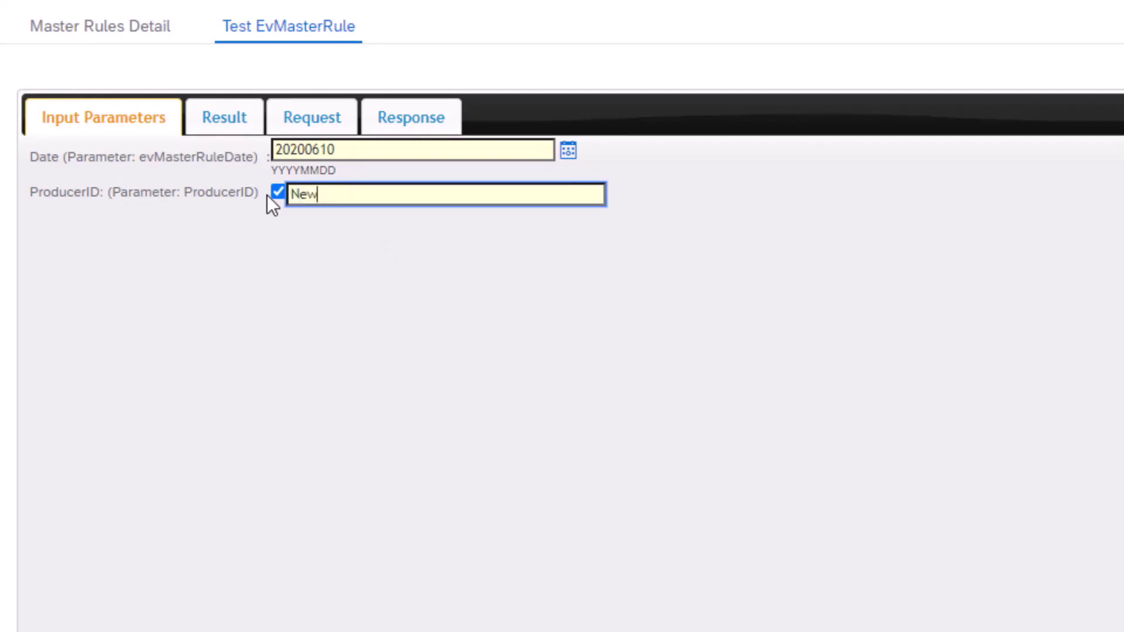
text(234)
key(Return)
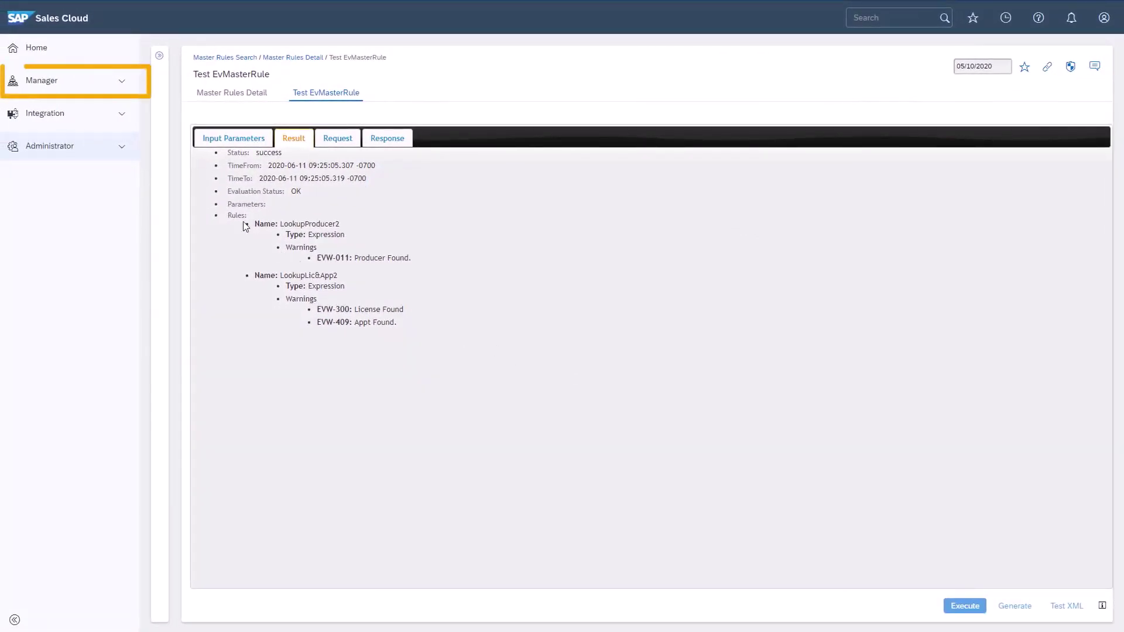
- Open Manual Ok2 Execution from the Manager's Ok2 area and choose LookupProducer2 as the MasterRuleId
click(124, 86)
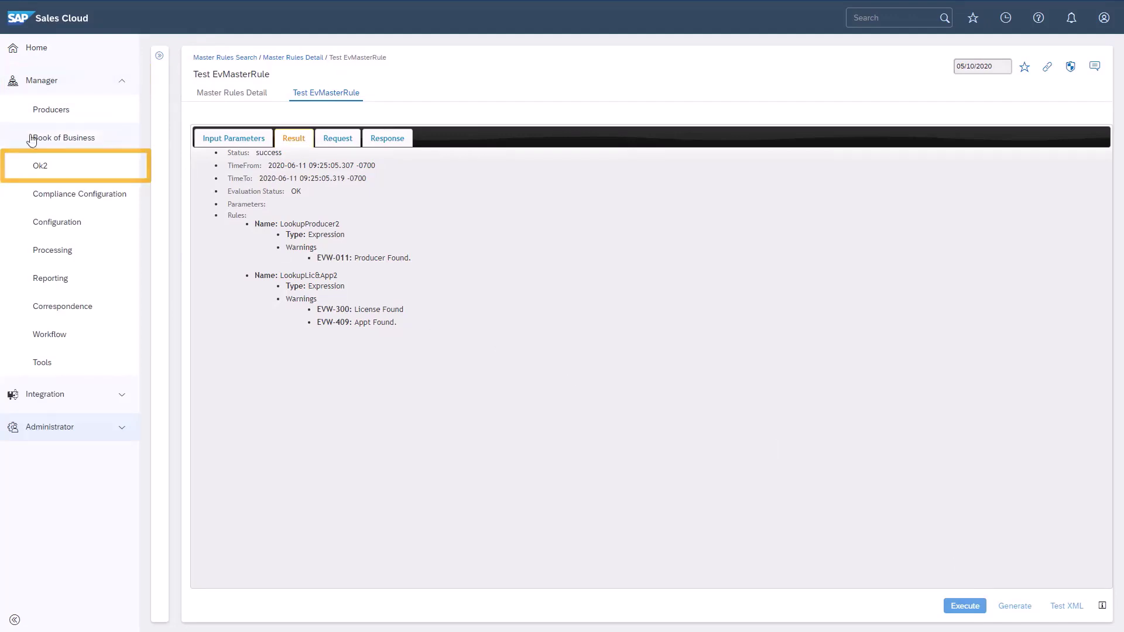
click(38, 166)
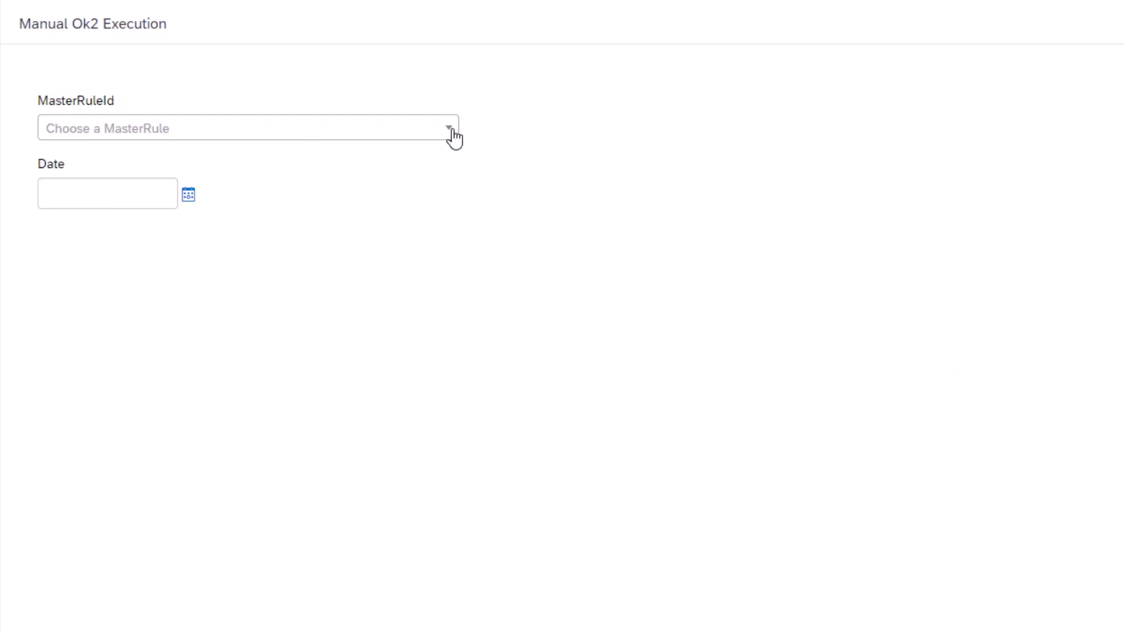
click(454, 137)
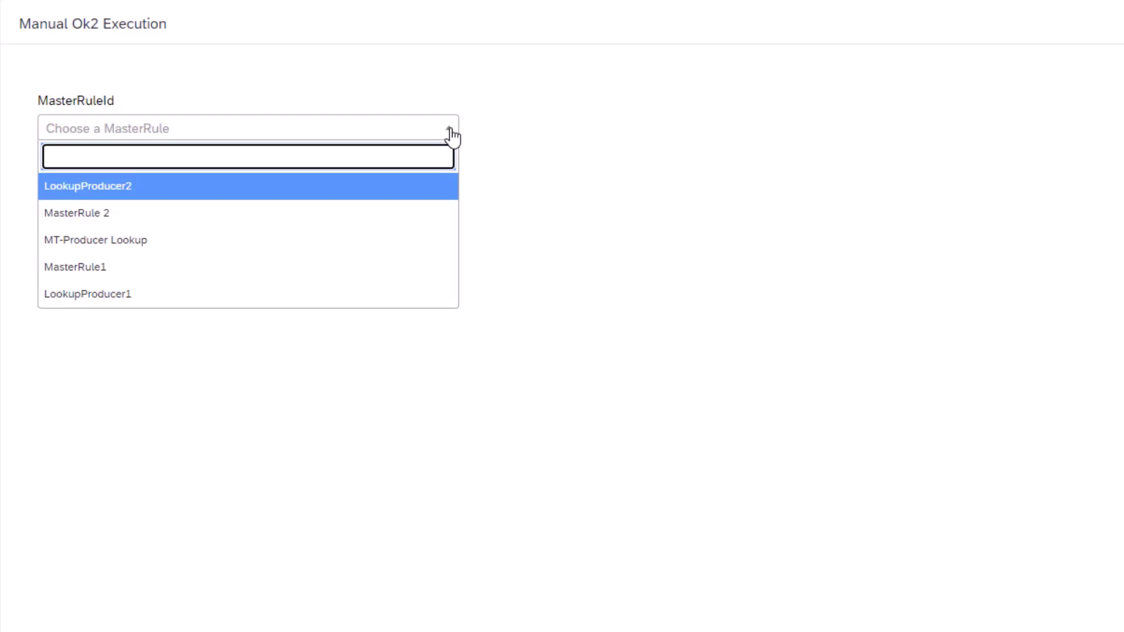
click(138, 191)
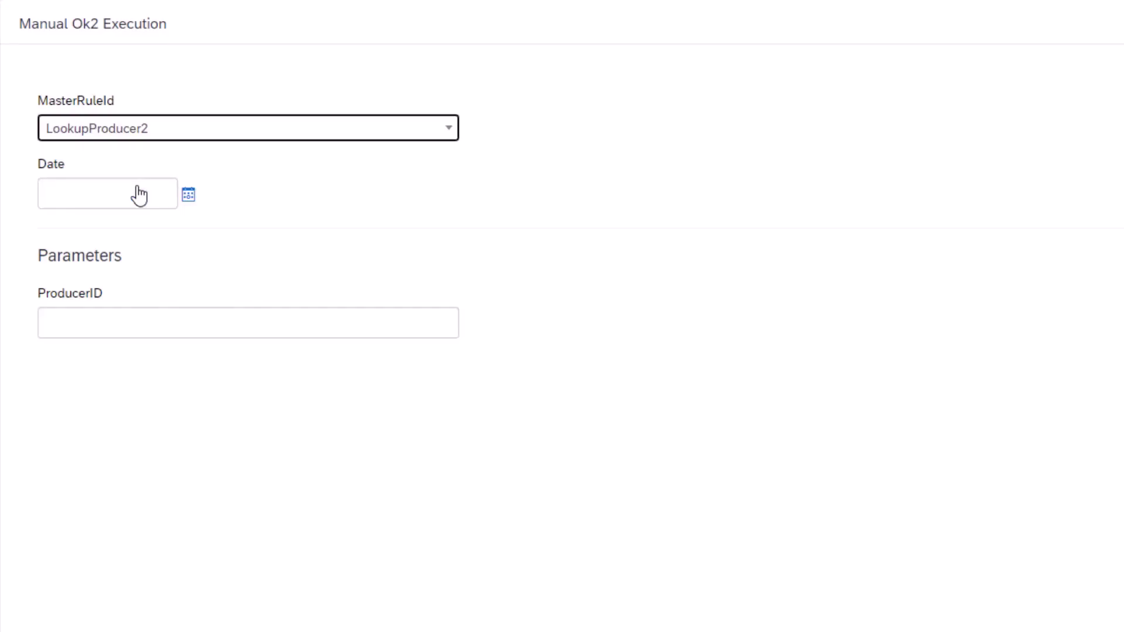
- Run the manual Ok2 execution with date 06/10/2020 and ProducerID New1234
click(188, 195)
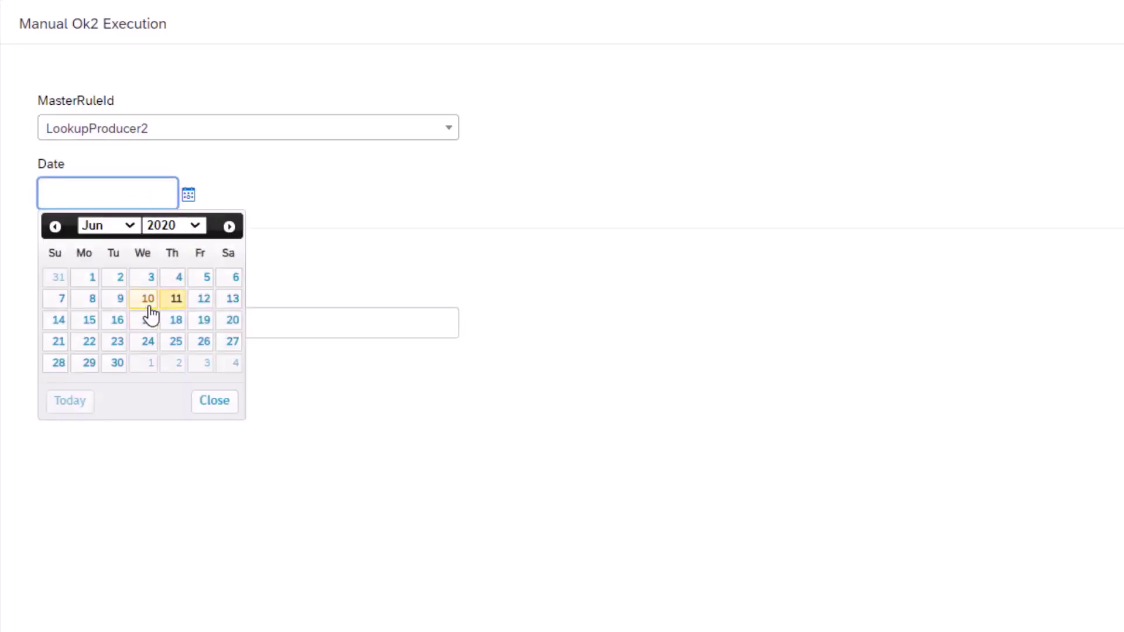
click(148, 300)
click(146, 316)
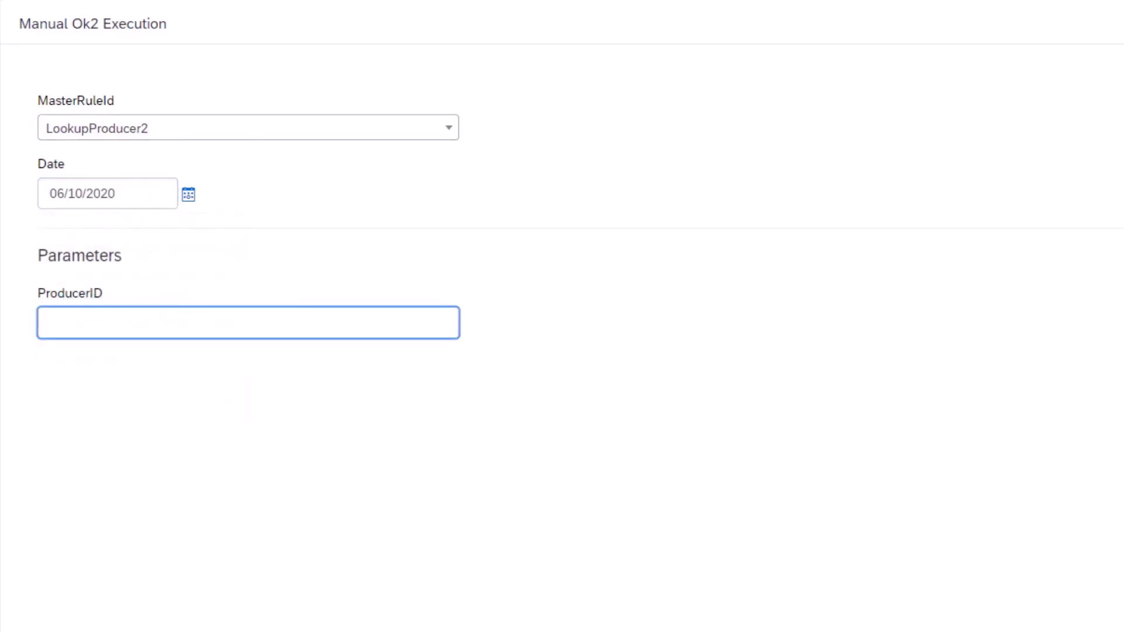
text(New1234)
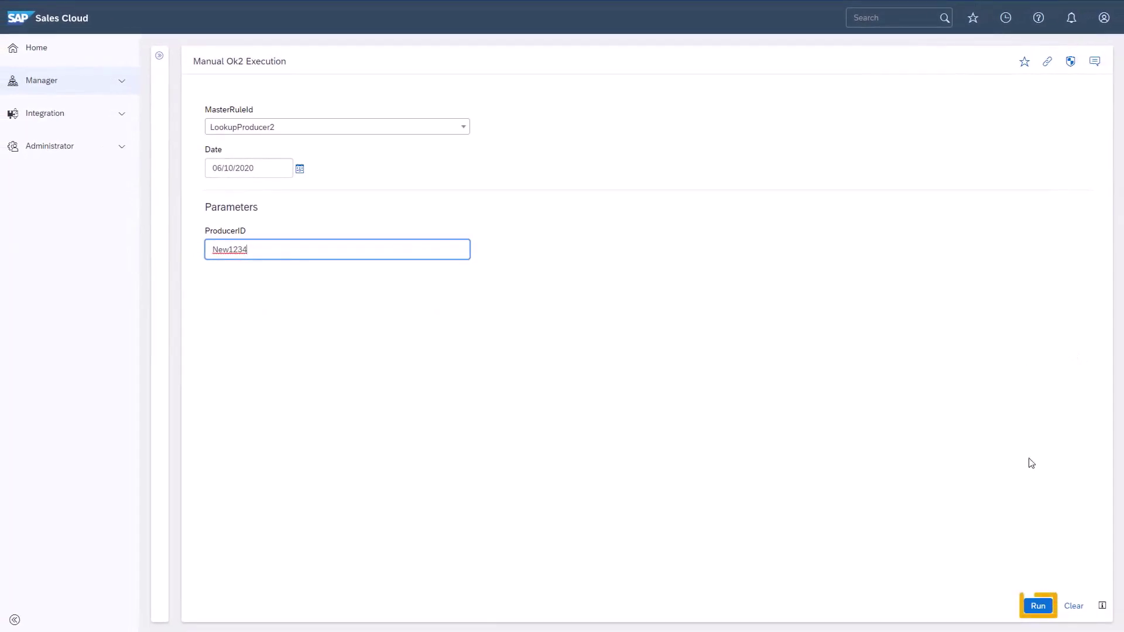
click(1038, 606)
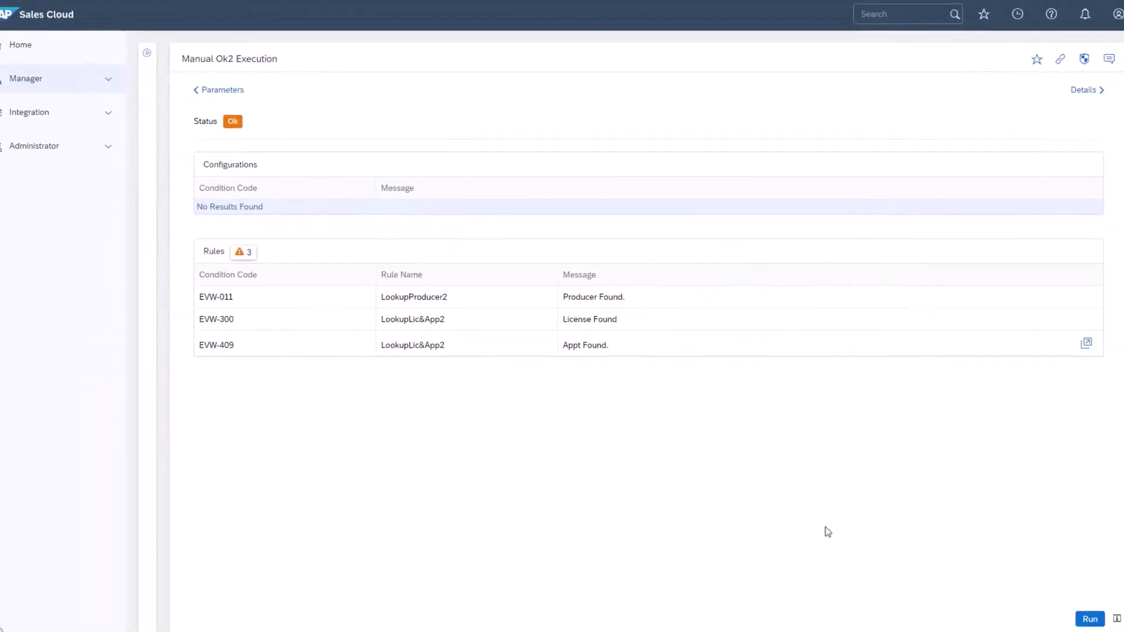
- Open Ok2Override Search and list all overrides without filter criteria
click(159, 55)
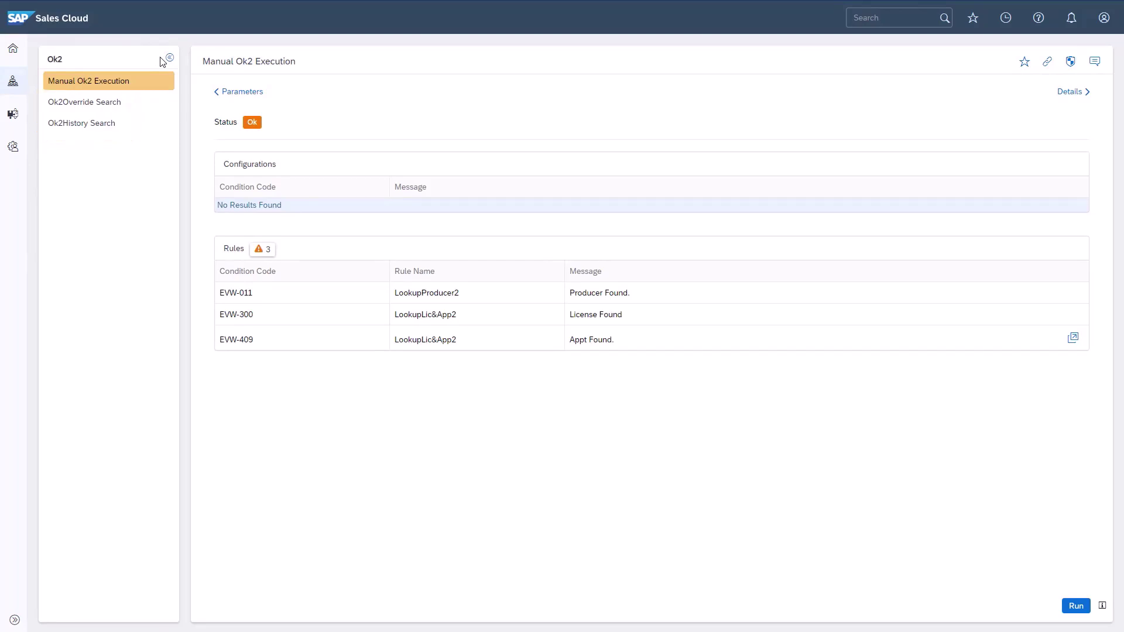
click(102, 107)
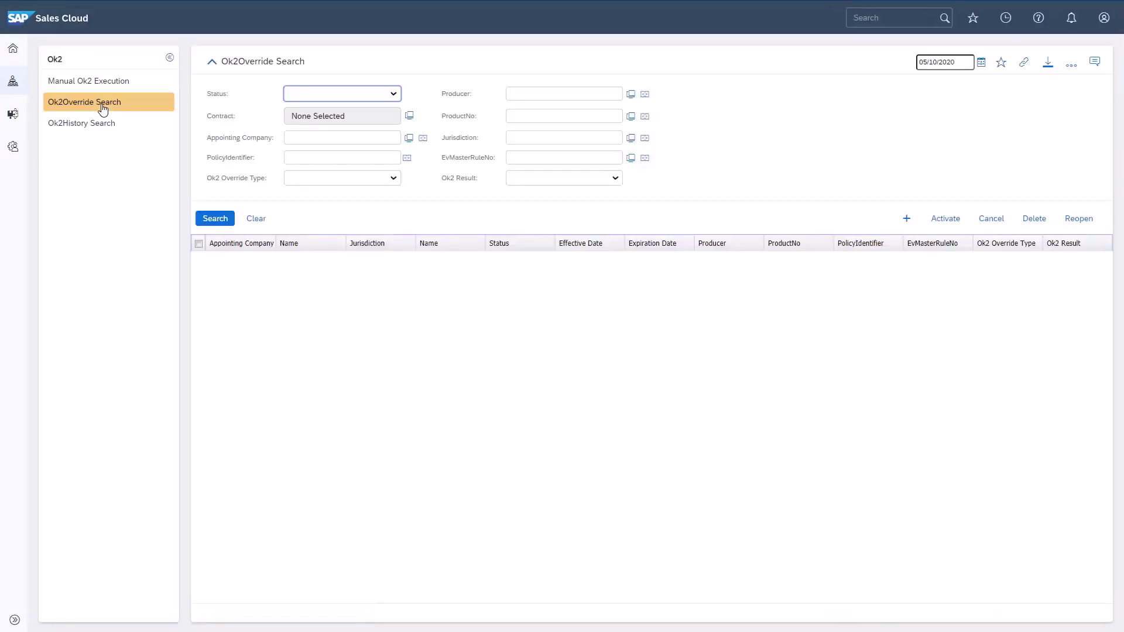
click(214, 219)
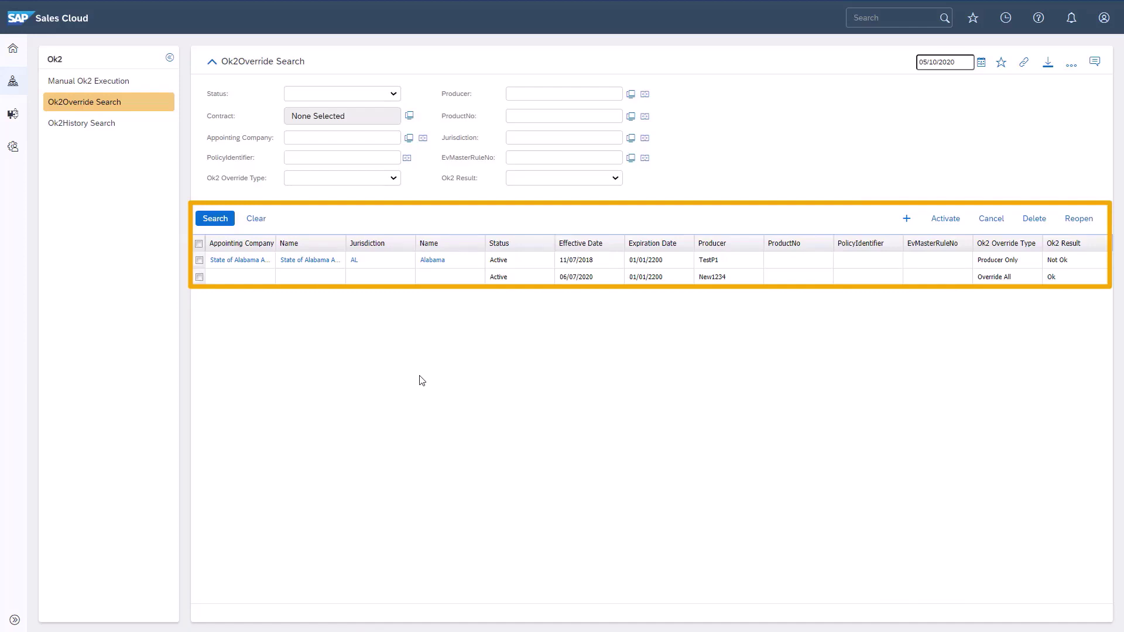
- Reopen the State of Alabama appointing company record linked to the Producer Only override for editing, save it and close its detail window
click(258, 260)
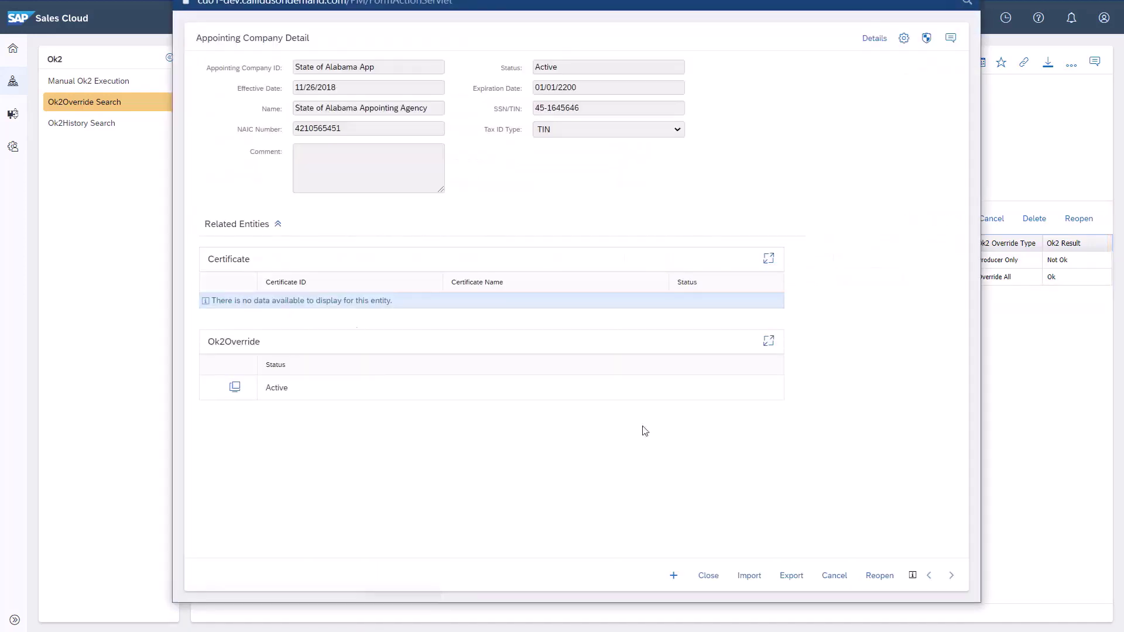
click(873, 575)
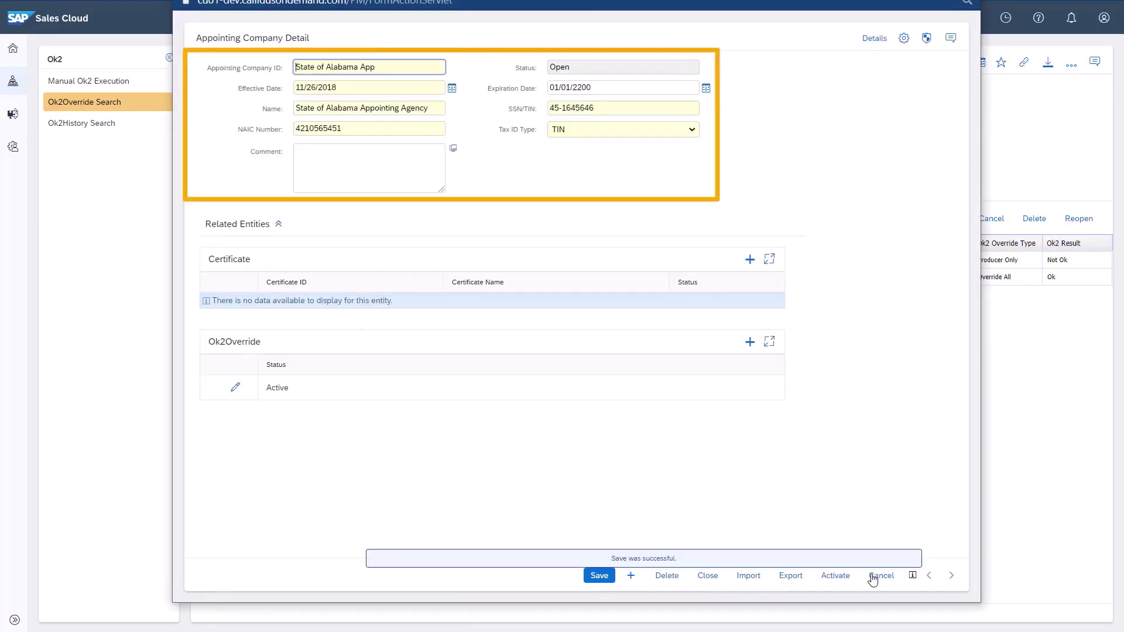
click(598, 576)
click(711, 576)
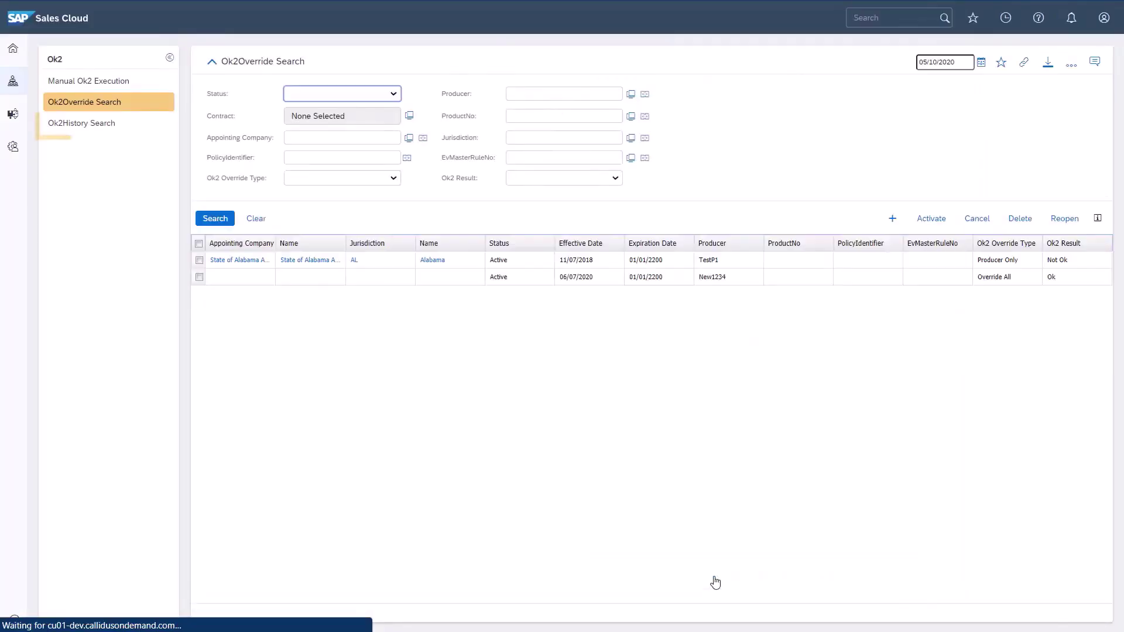
- Open the Ok2History Search page
click(84, 124)
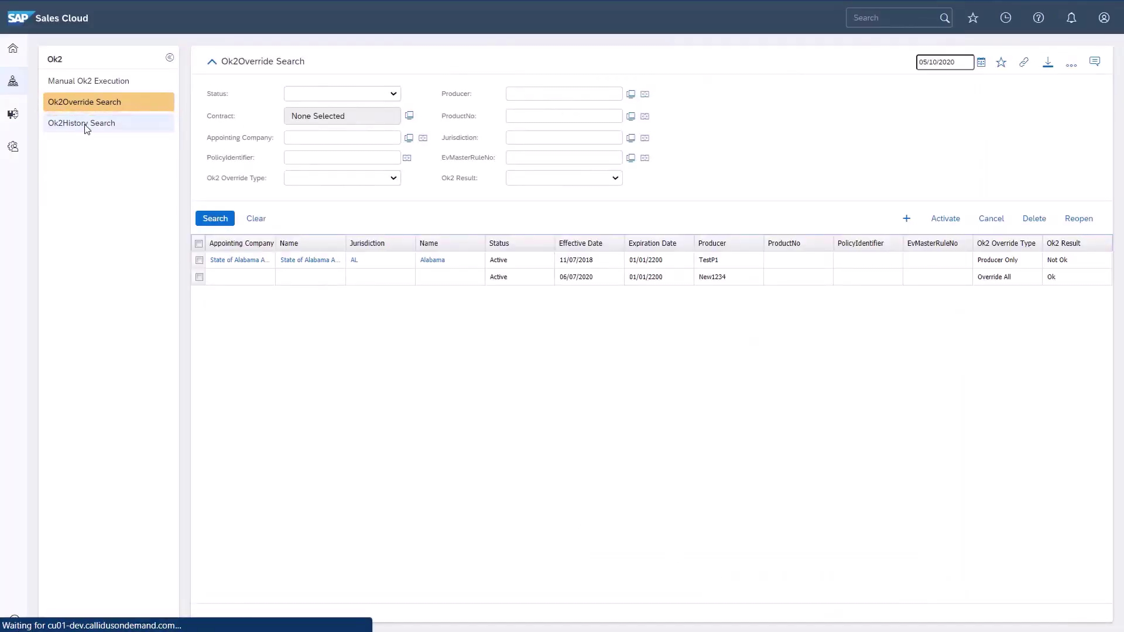